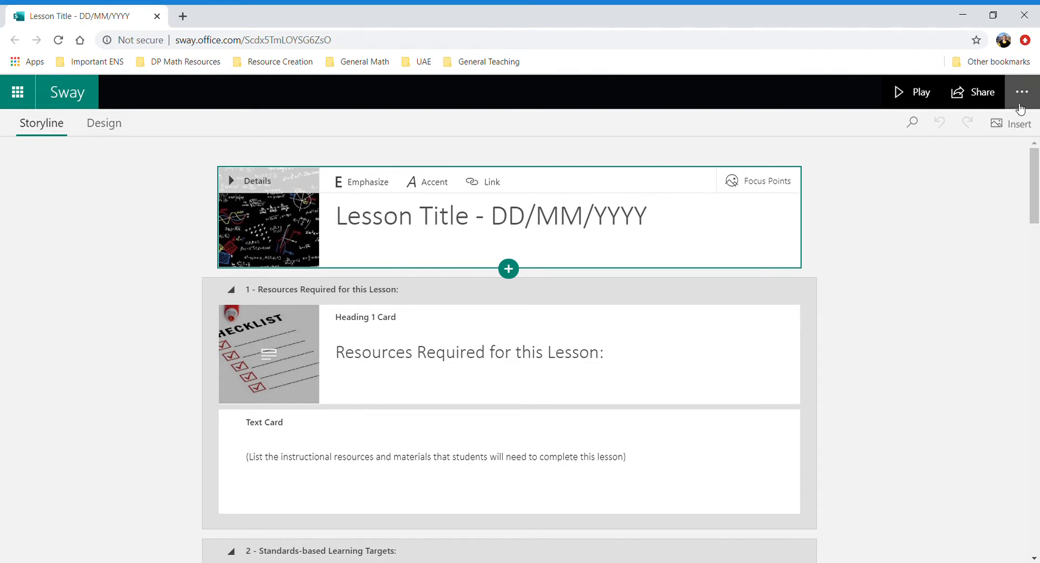
Step: Save the current Sway as a template named "Lesson Title - DD/MM/YYYY"
left_click(1028, 95)
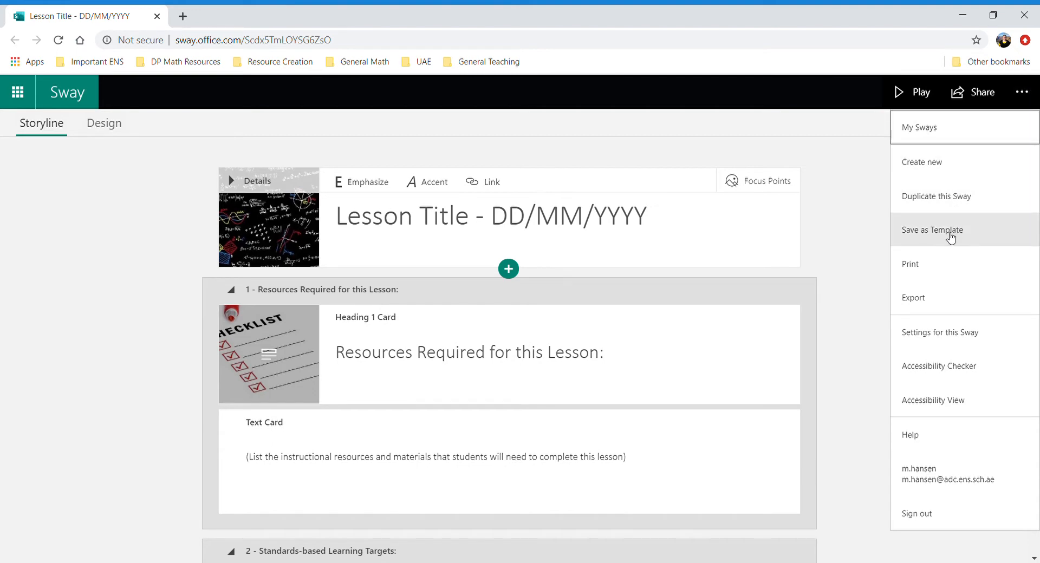
left_click(950, 237)
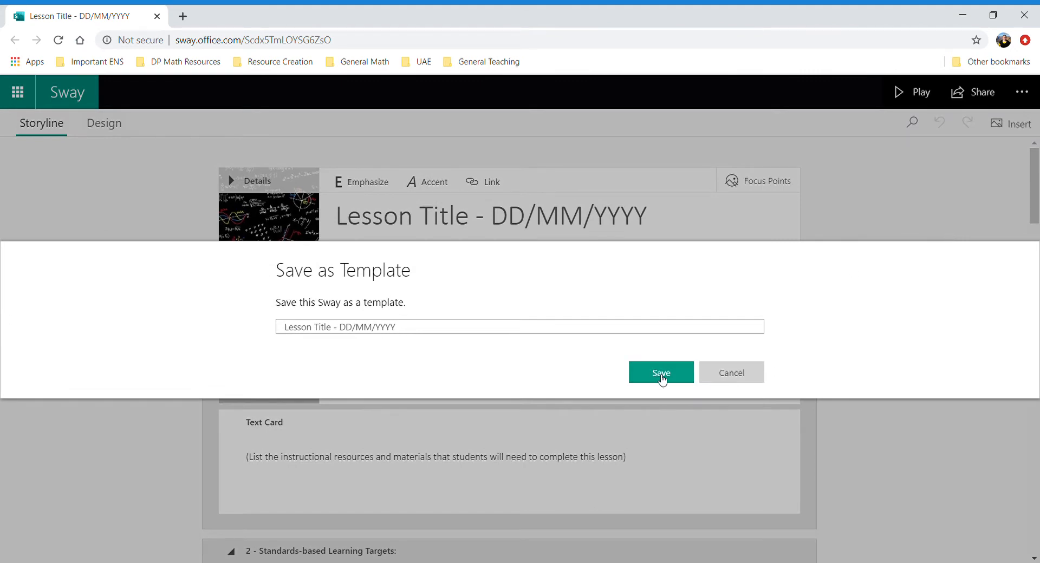
left_click(660, 379)
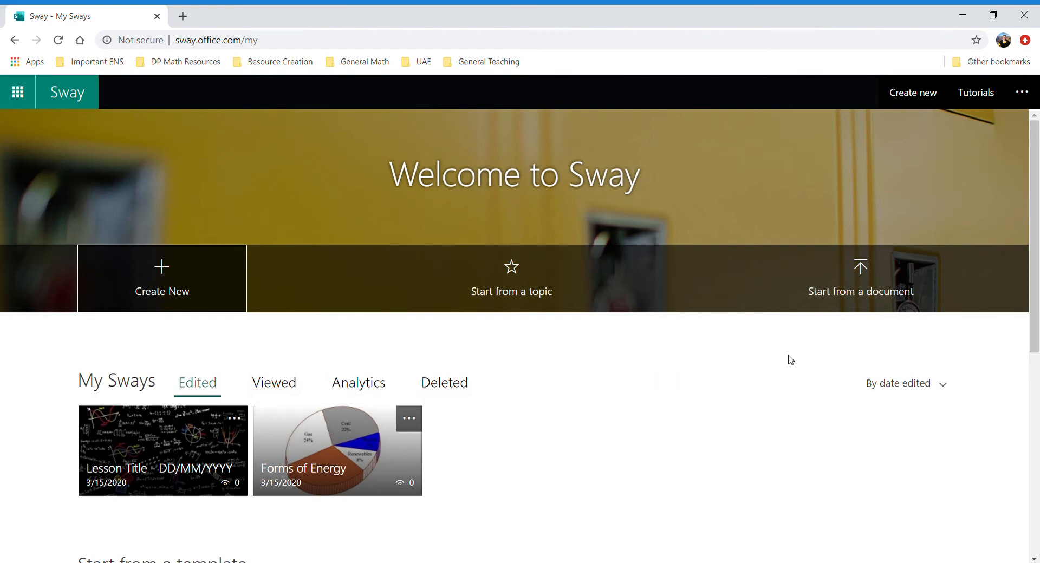
Step: Start a new Sway from the saved "Lesson Title - DD/MM/YYYY" template and open it for editing
left_click_drag(1034, 228, 1038, 374)
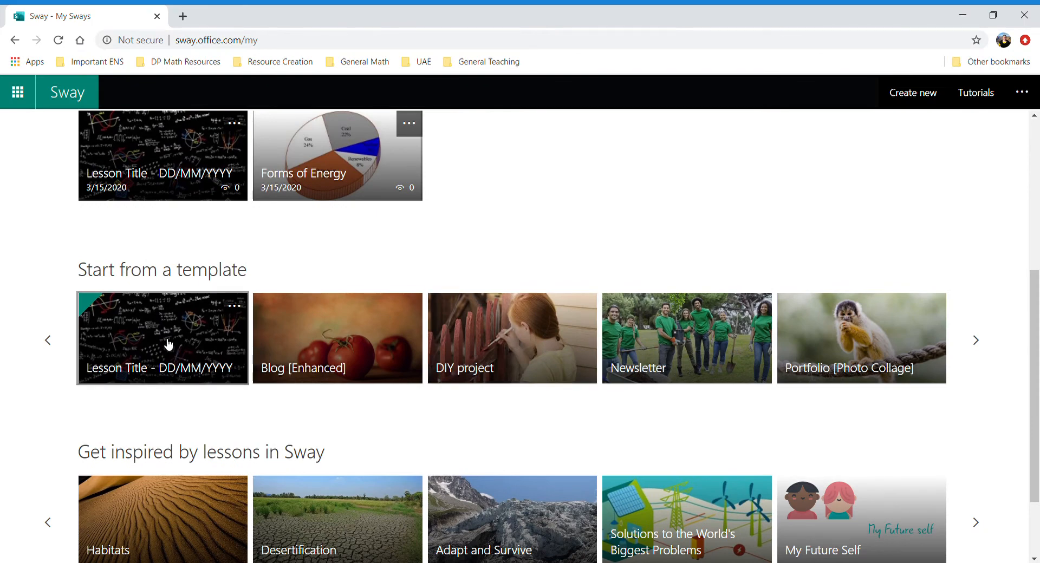
mouse_move(1038, 348)
left_mouse_down()
mouse_move(1038, 207)
mouse_move(1039, 334)
left_mouse_up()
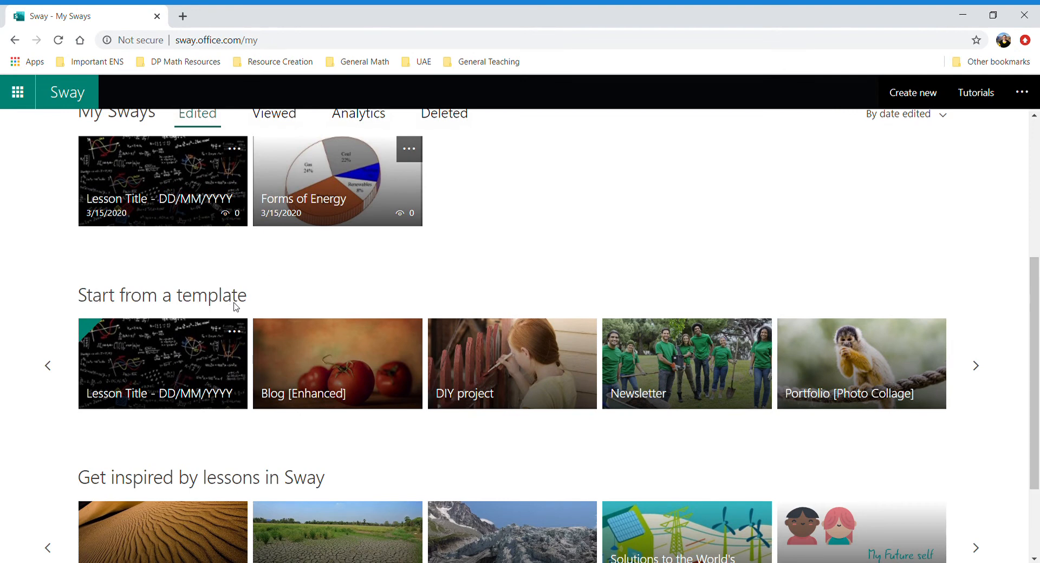
left_click(128, 370)
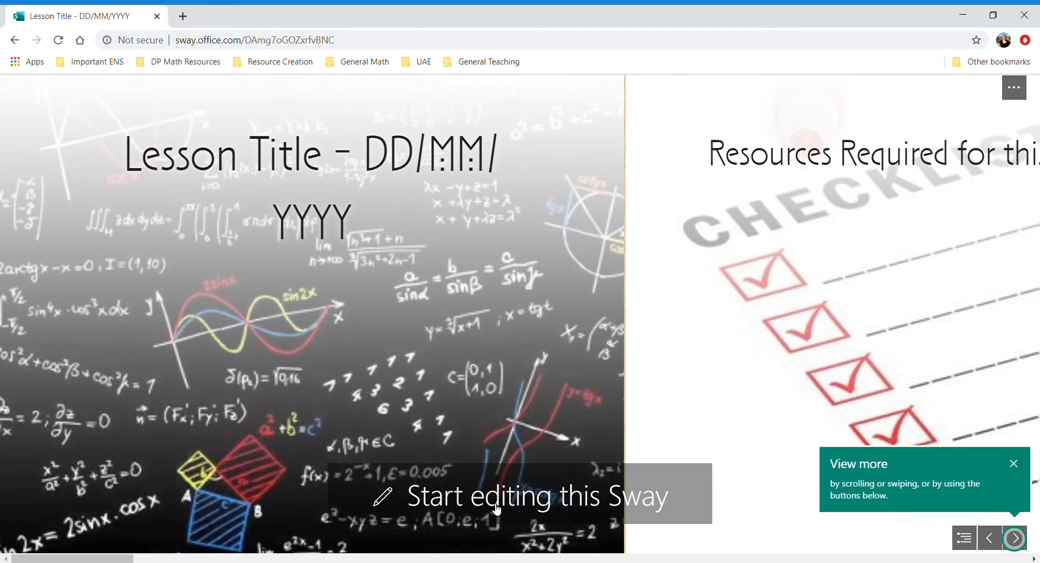
left_click(540, 504)
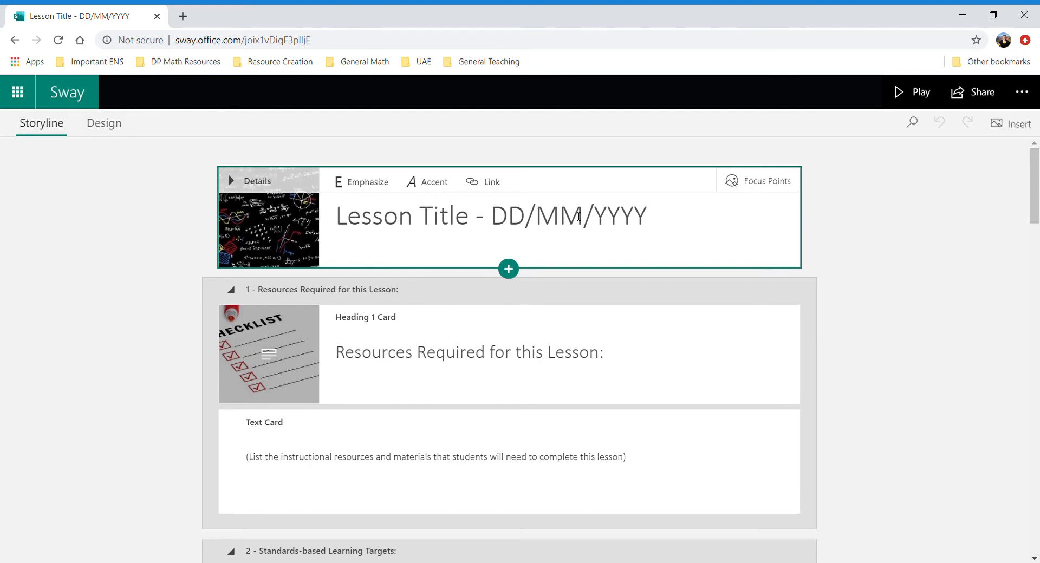
Step: Expand the title card's details and replace "Lesson Title" with "Example Sway Lesson", keeping the date placeholder
left_click(233, 182)
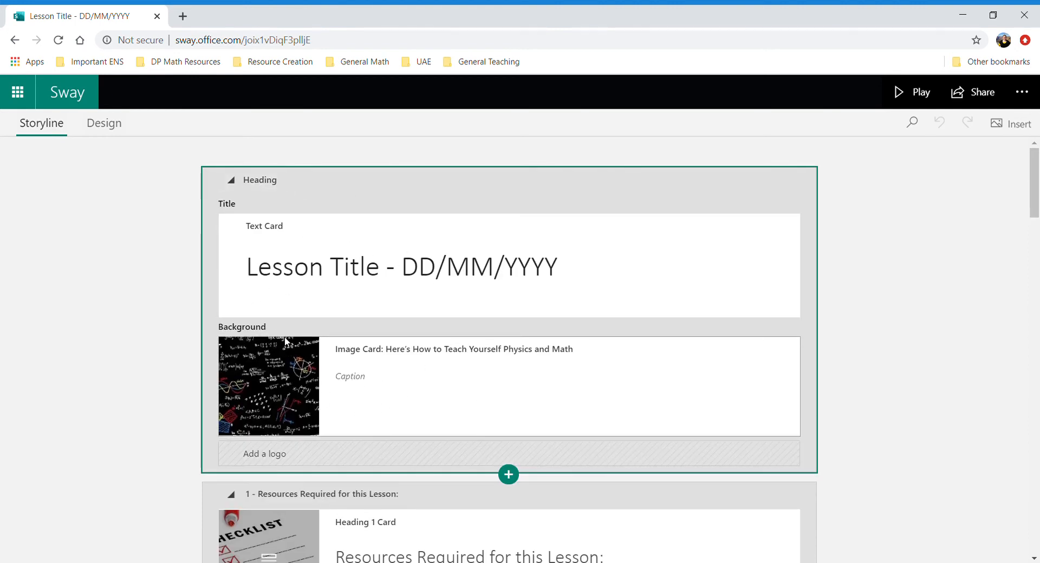
left_click(360, 282)
left_click_drag(380, 269, 252, 278)
type("Example S")
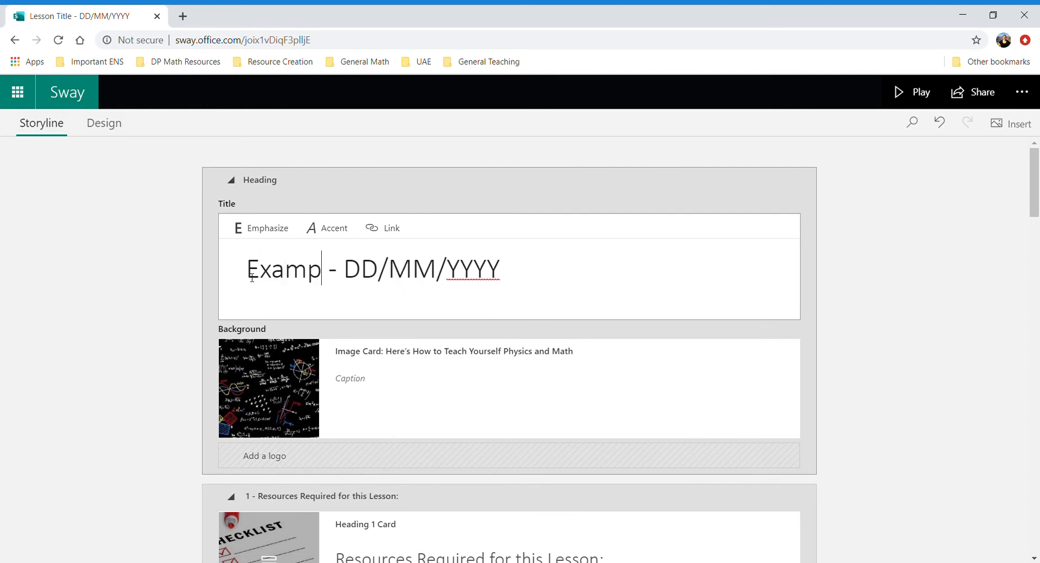
type("way Le")
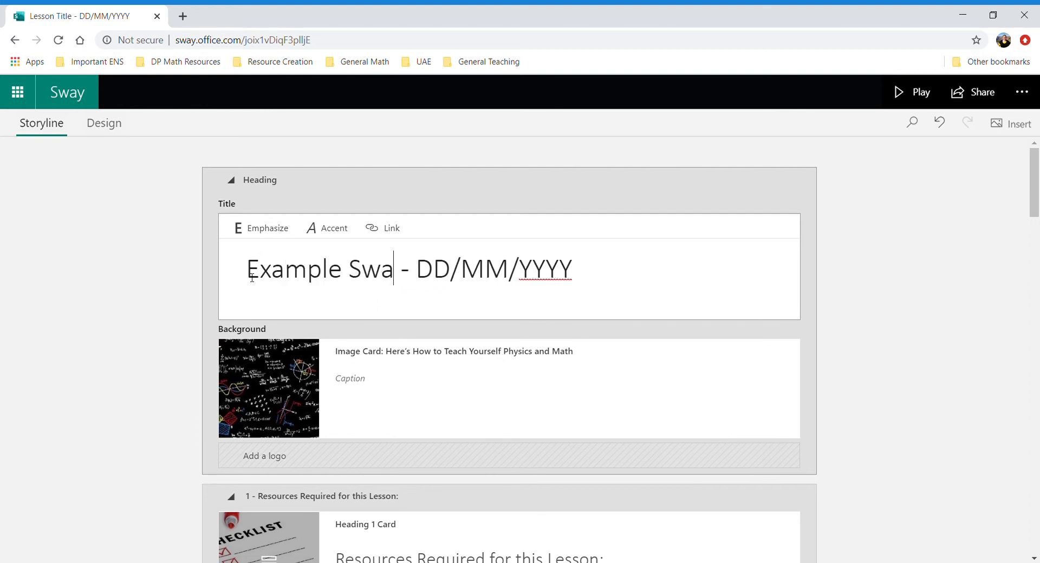
type("sson")
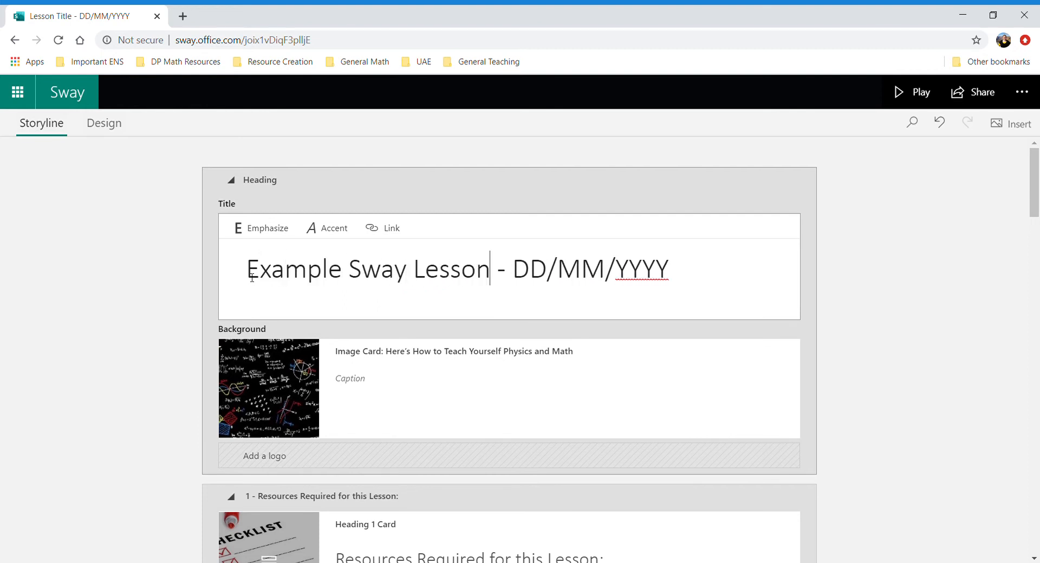
Step: Remove the heading's background image, start adding a new background and search for "math" images
left_click(261, 387)
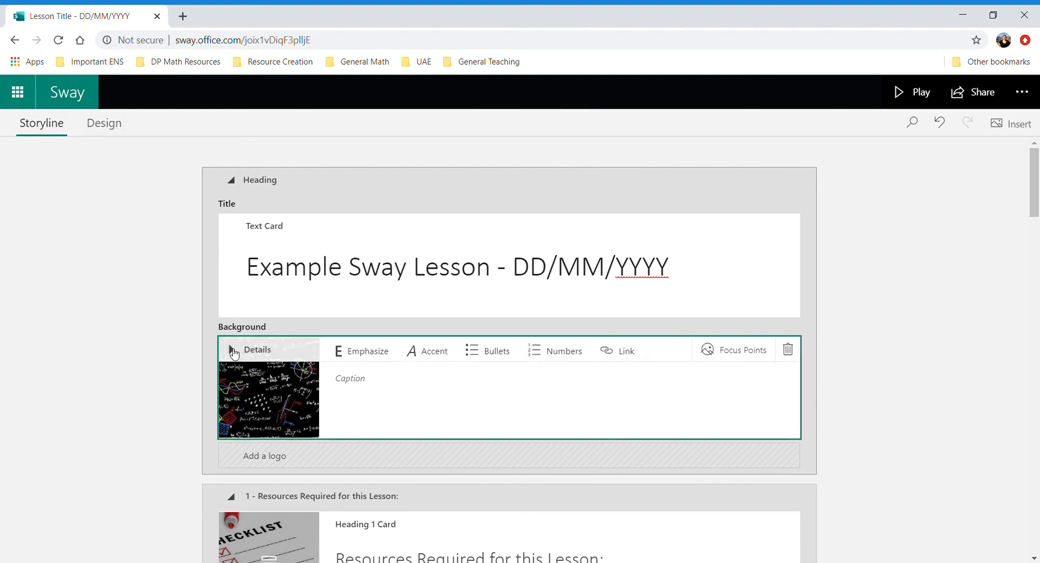
left_click(788, 350)
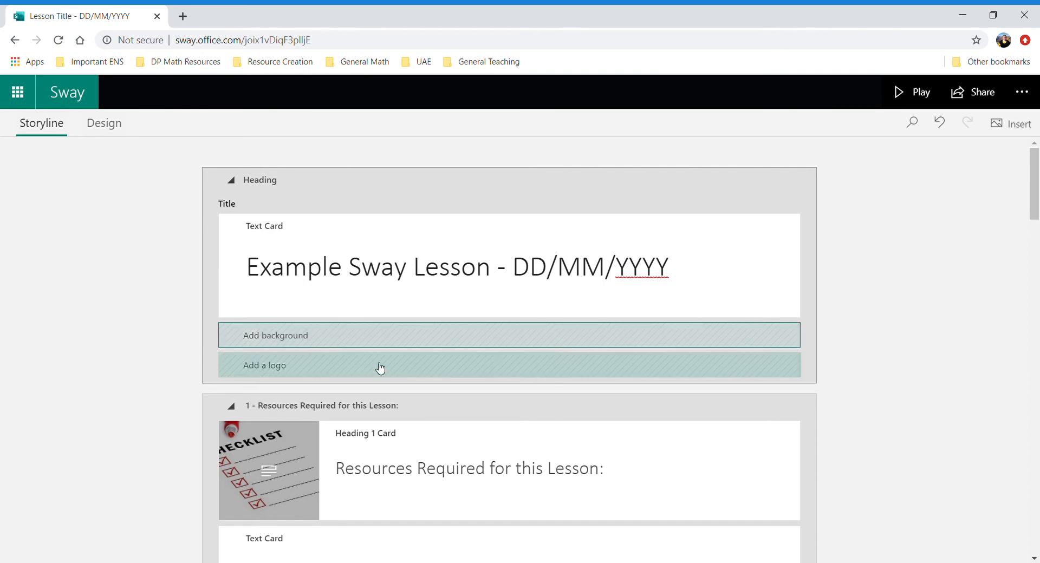
left_click(296, 338)
left_click(957, 149)
type("math")
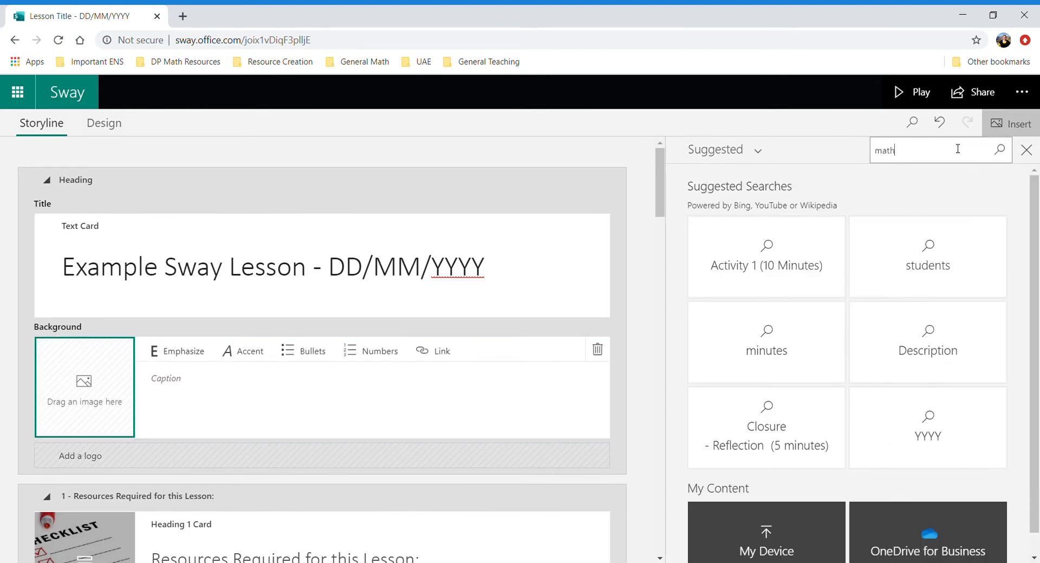
key("Return")
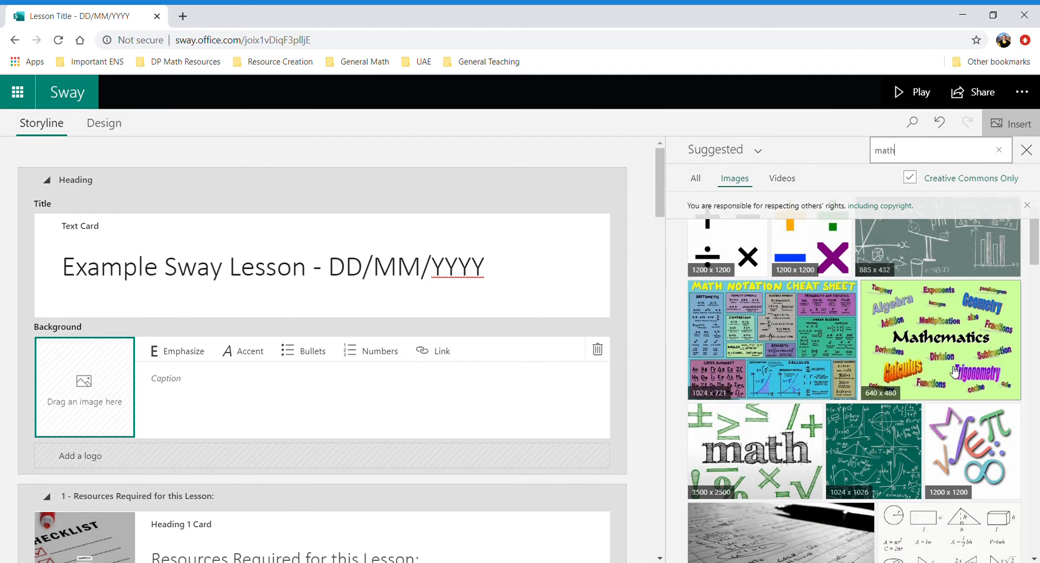
Step: Add the green "Mathematics" word image as the heading's background and collapse the heading details
left_click(947, 253)
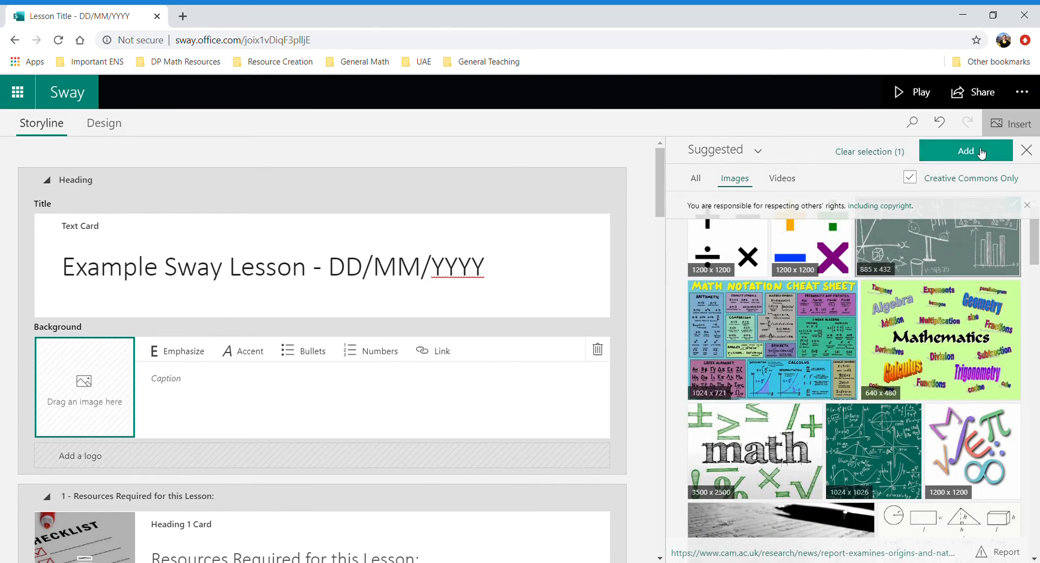
left_click(956, 306)
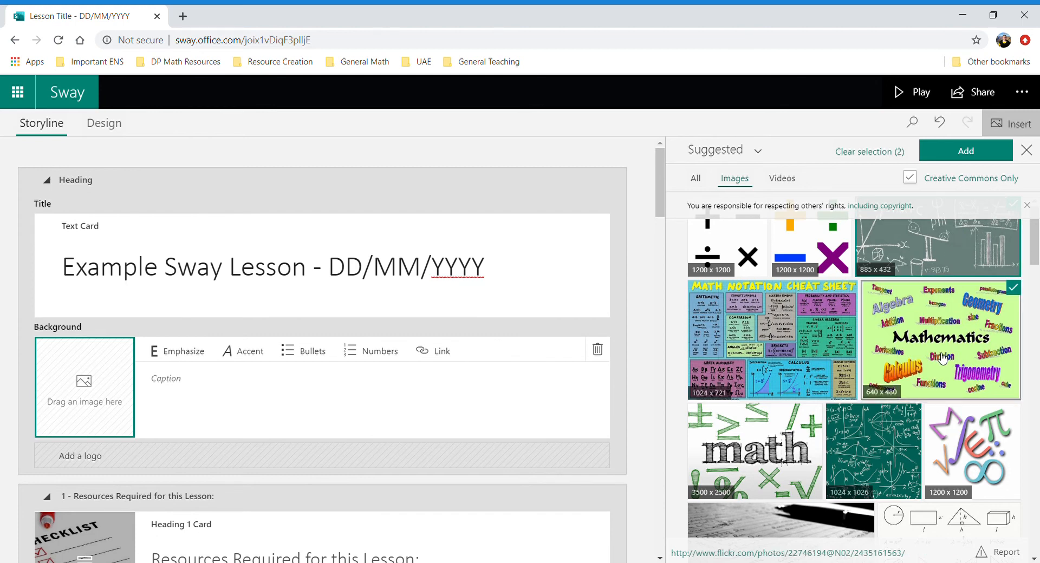
left_click(970, 257)
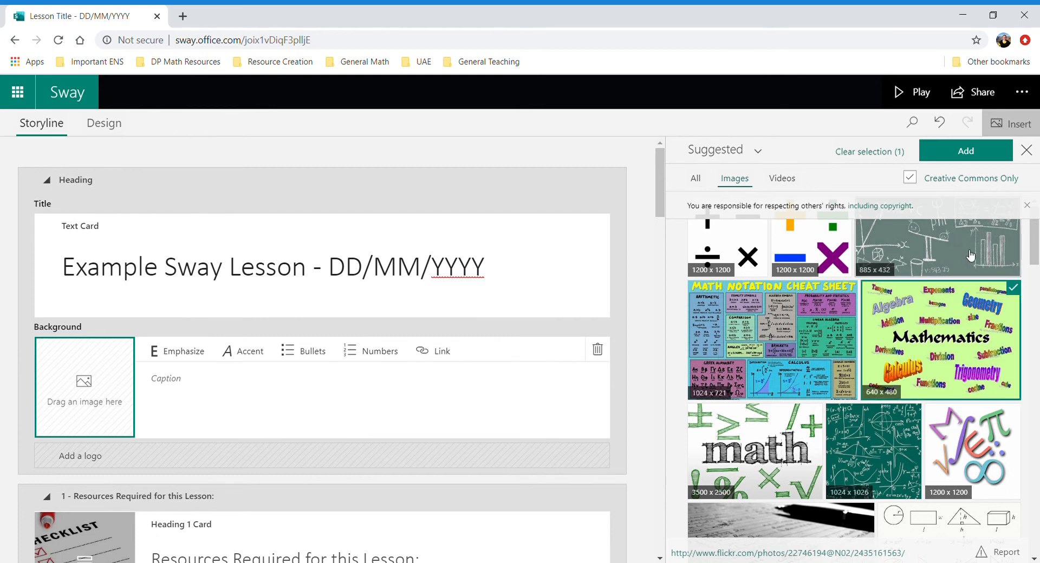
left_click(980, 157)
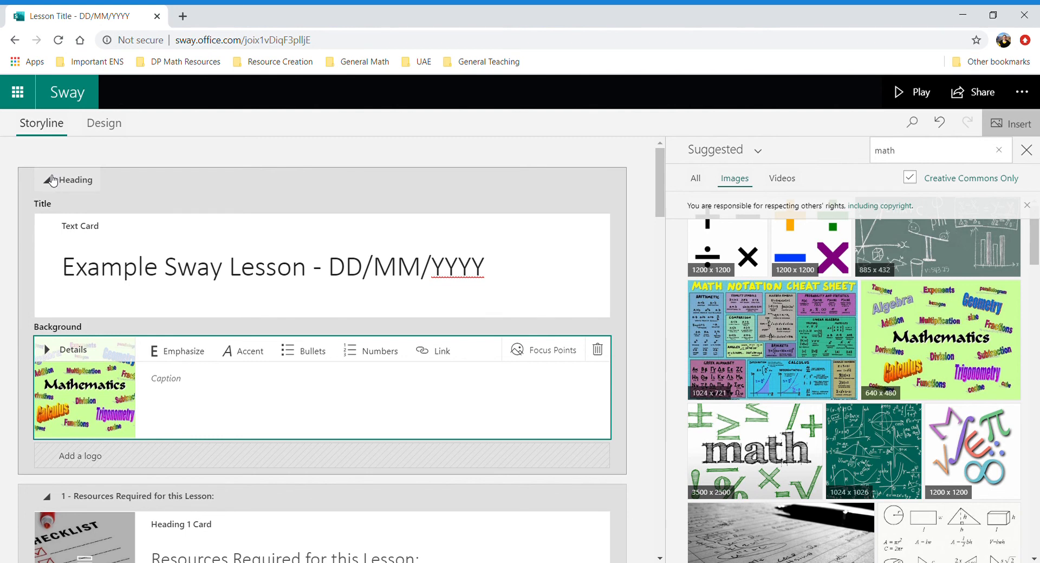
left_click(50, 181)
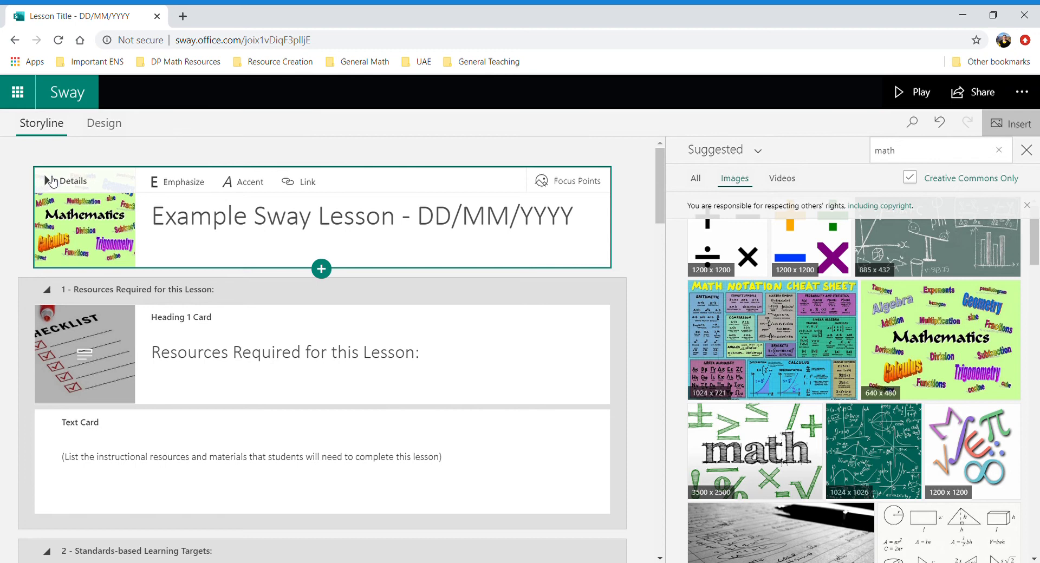
Step: Examine the Activity 1 section's heading and description text as the places for lesson content
left_click_drag(661, 168, 670, 343)
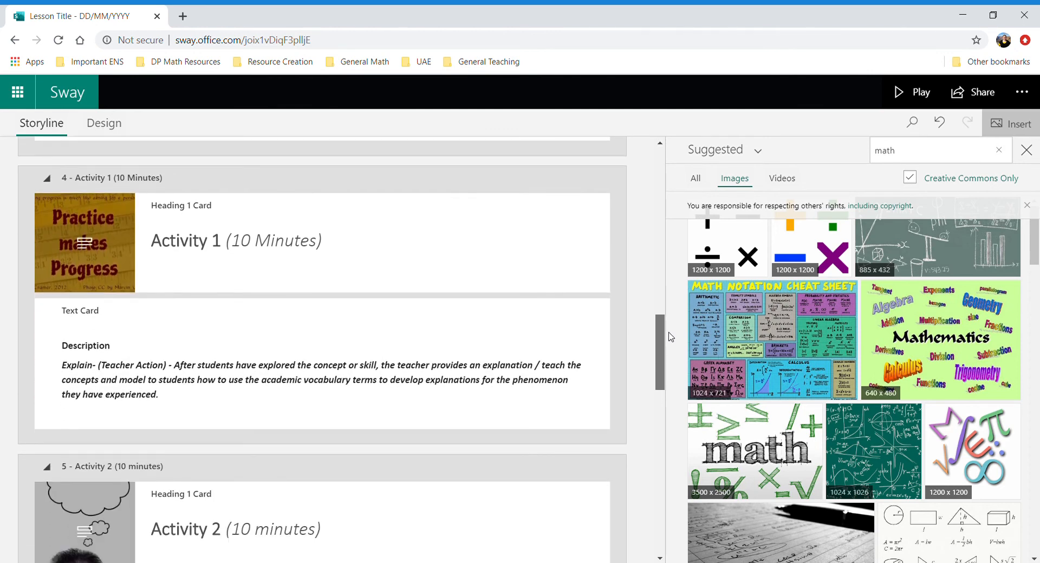
left_click(231, 254)
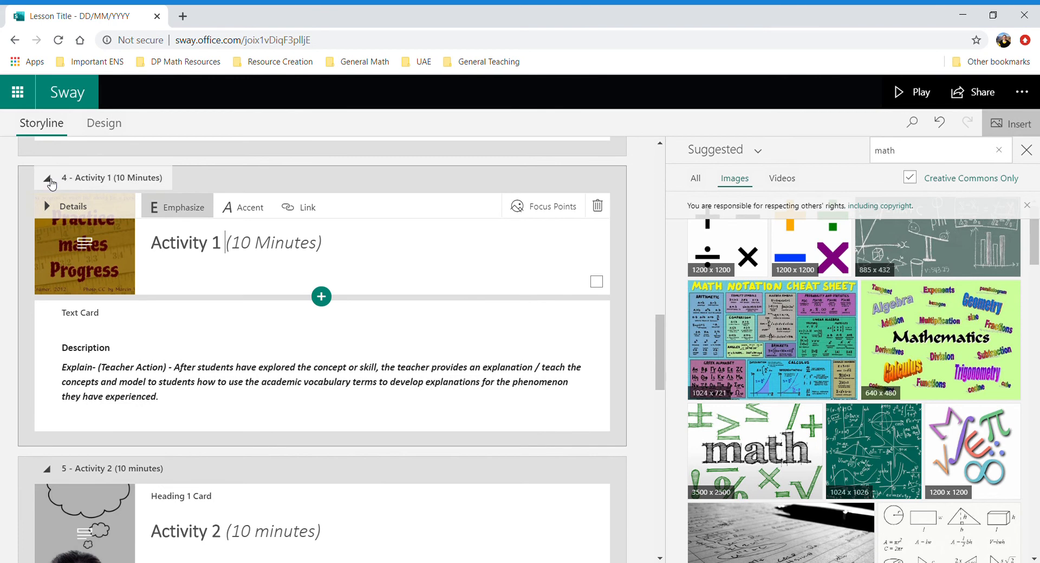
left_click(47, 179)
left_click(47, 178)
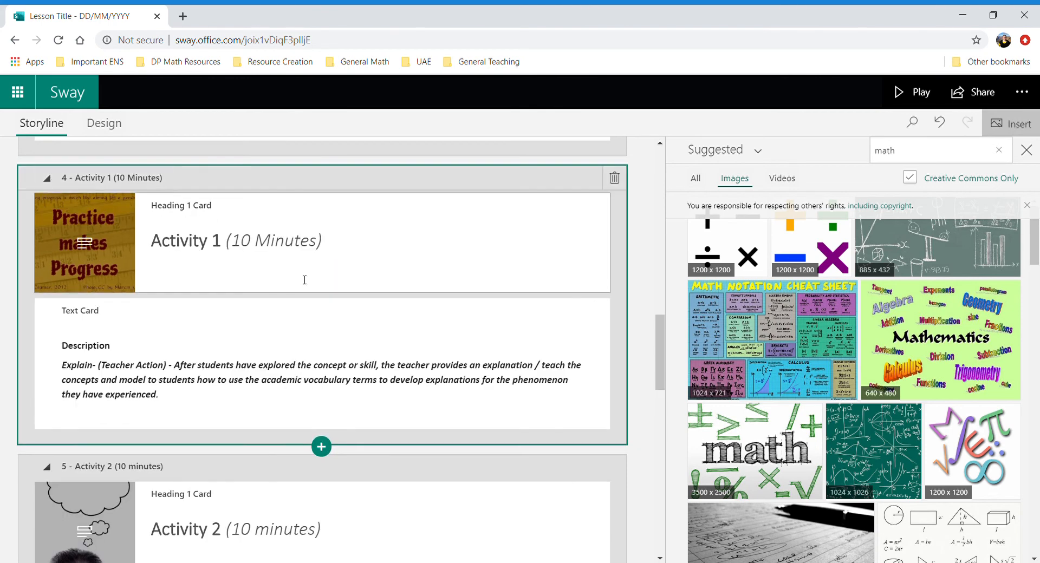
left_click(227, 241)
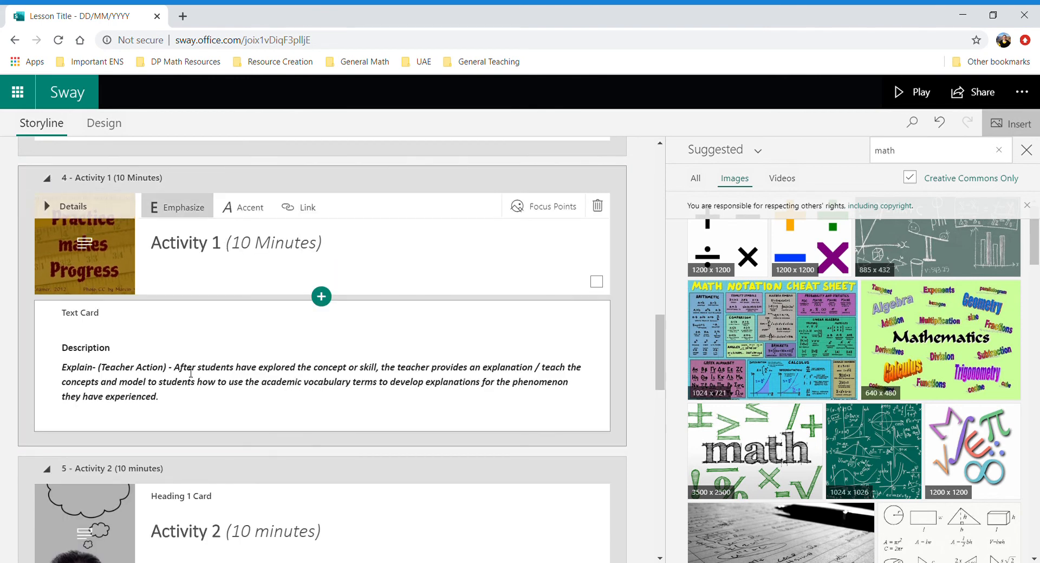
left_click(161, 353)
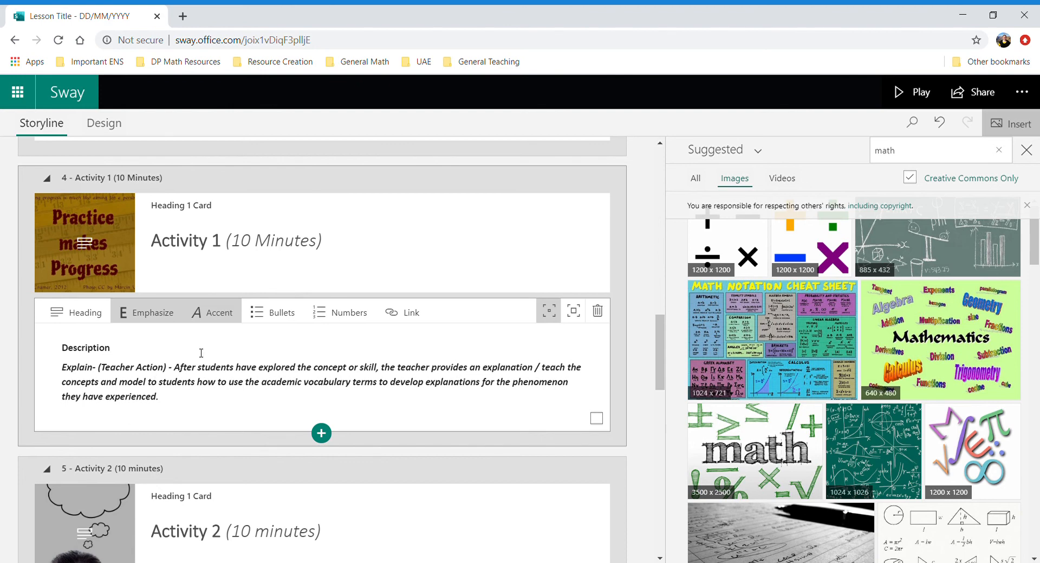
left_click_drag(195, 409, 117, 348)
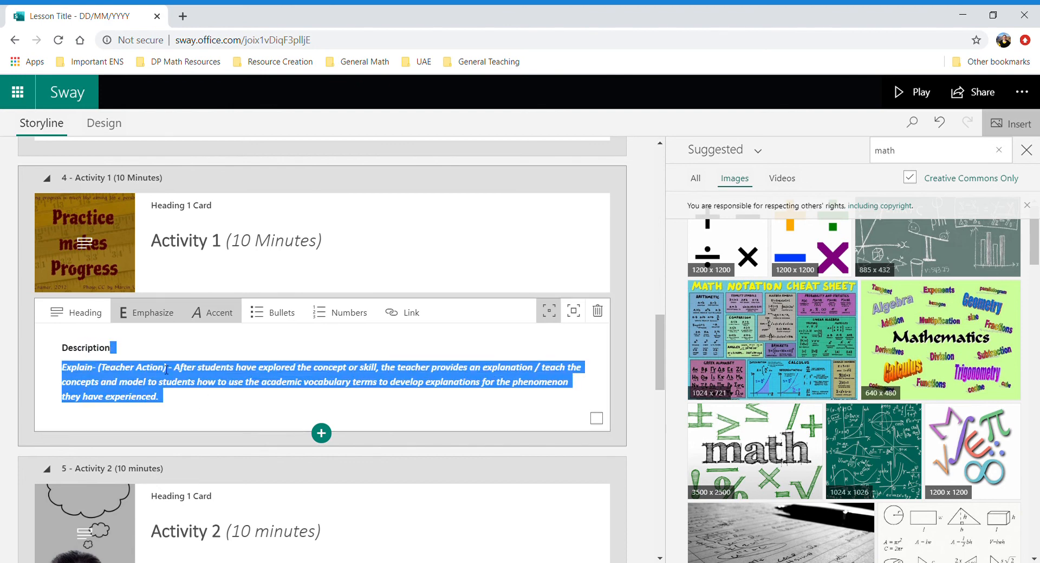
left_click(173, 348)
Step: Look through the whole storyline from the title card to the closing congratulations card, and close the image search
left_click_drag(663, 347, 684, 169)
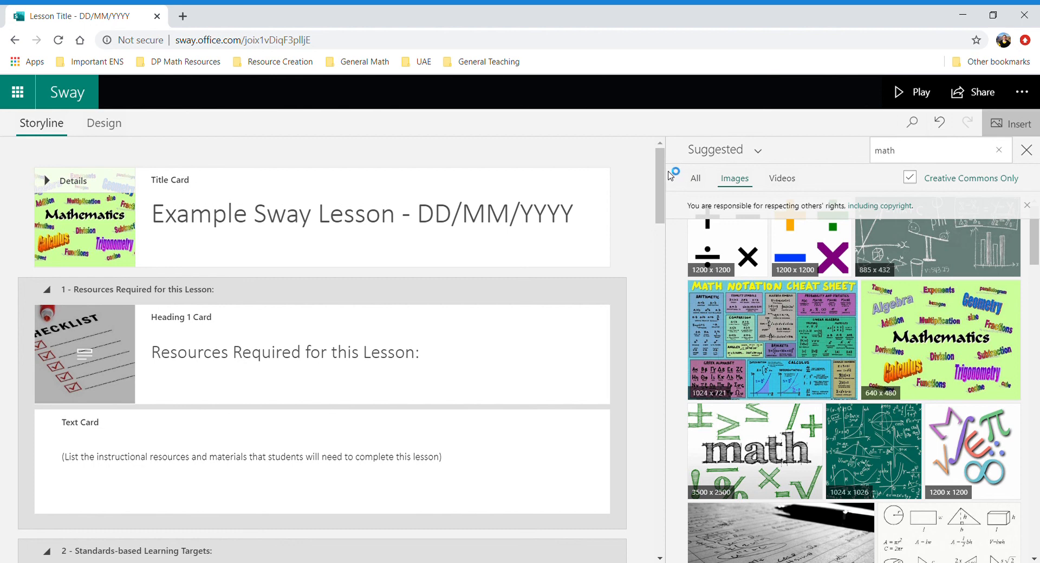
left_click_drag(660, 172, 695, 537)
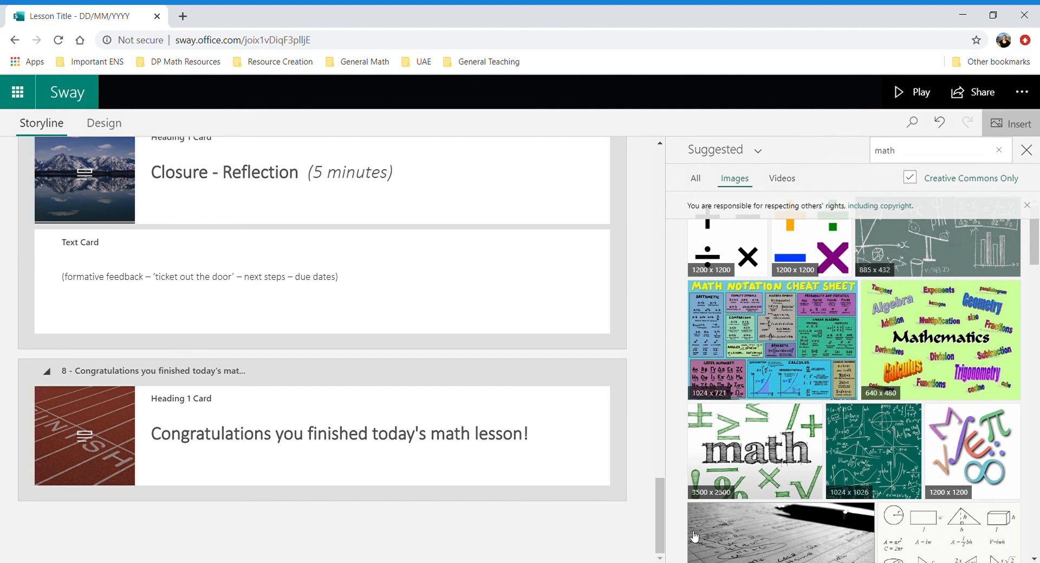
left_click_drag(661, 515, 695, 185)
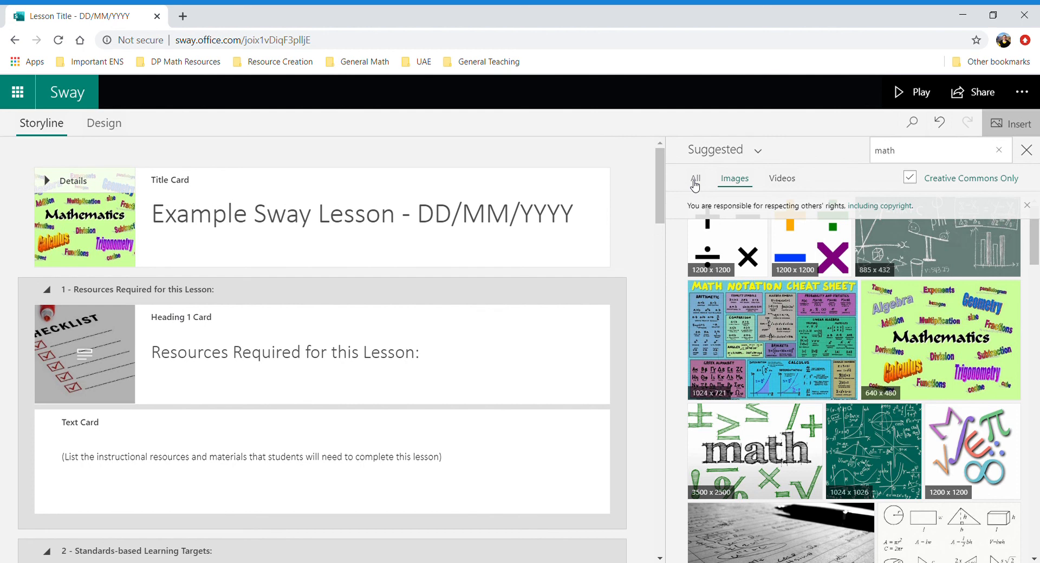
left_click(1026, 150)
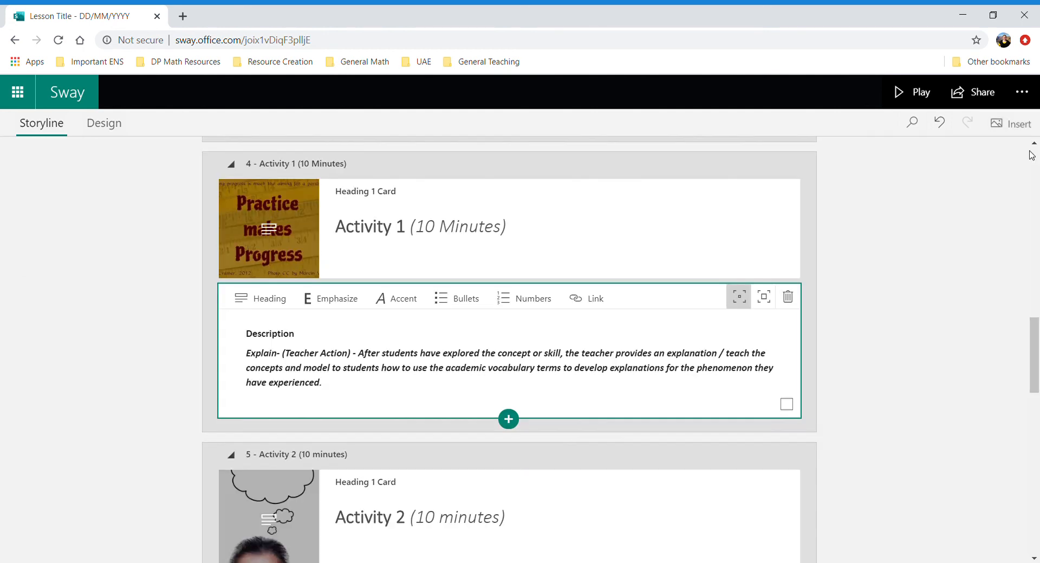